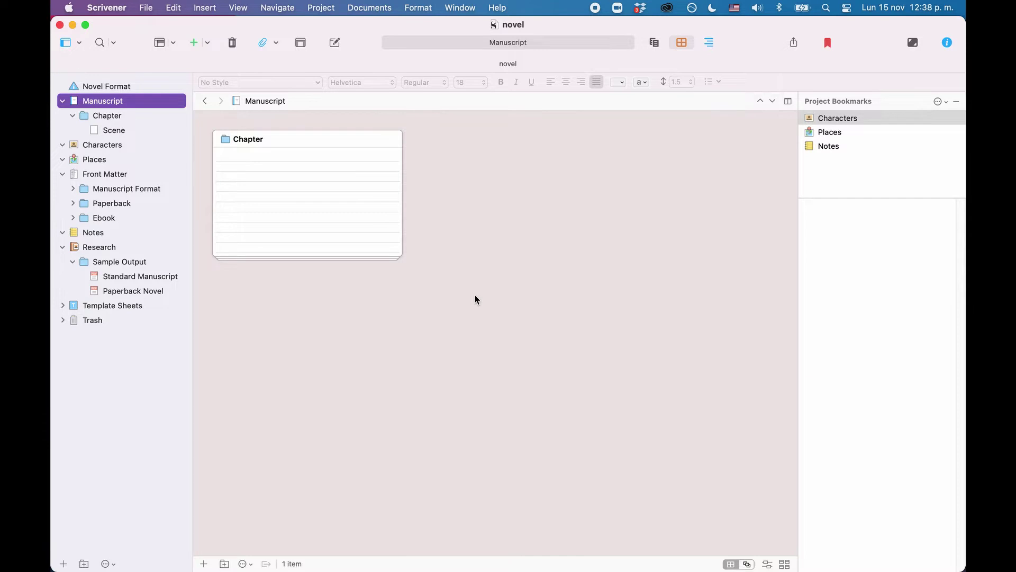
# Step: Duplicate the Manuscript (Times) compile format as 'Manuscript (Times) Copy' for editing
pyautogui.click(149, 8)
pyautogui.click(215, 326)
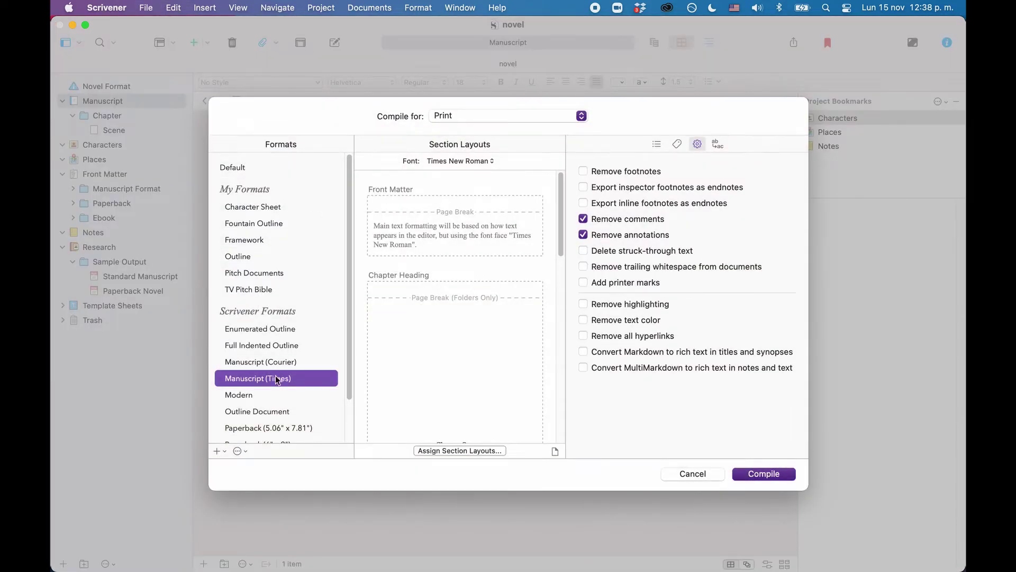
pyautogui.doubleClick(275, 379)
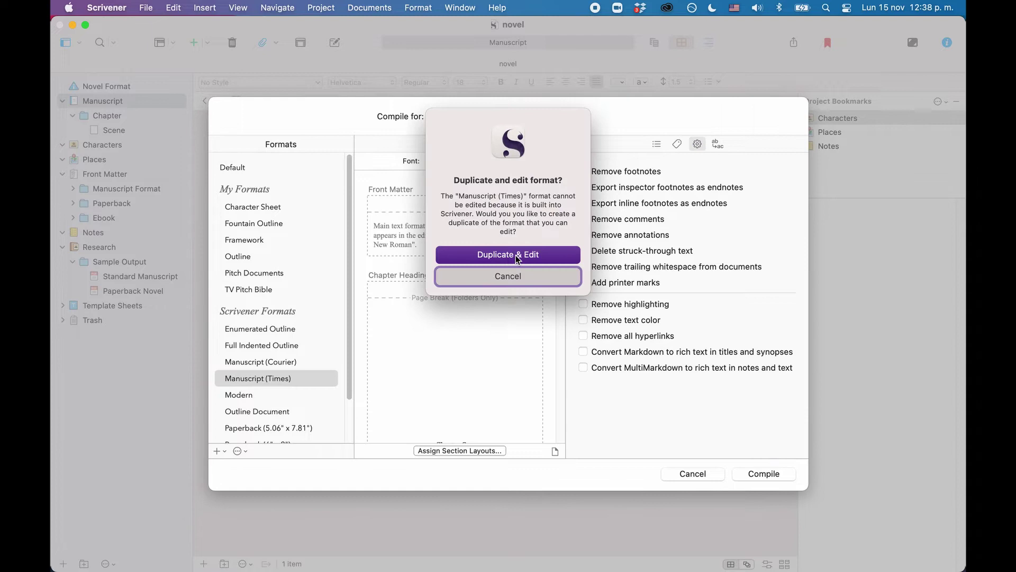
pyautogui.click(517, 256)
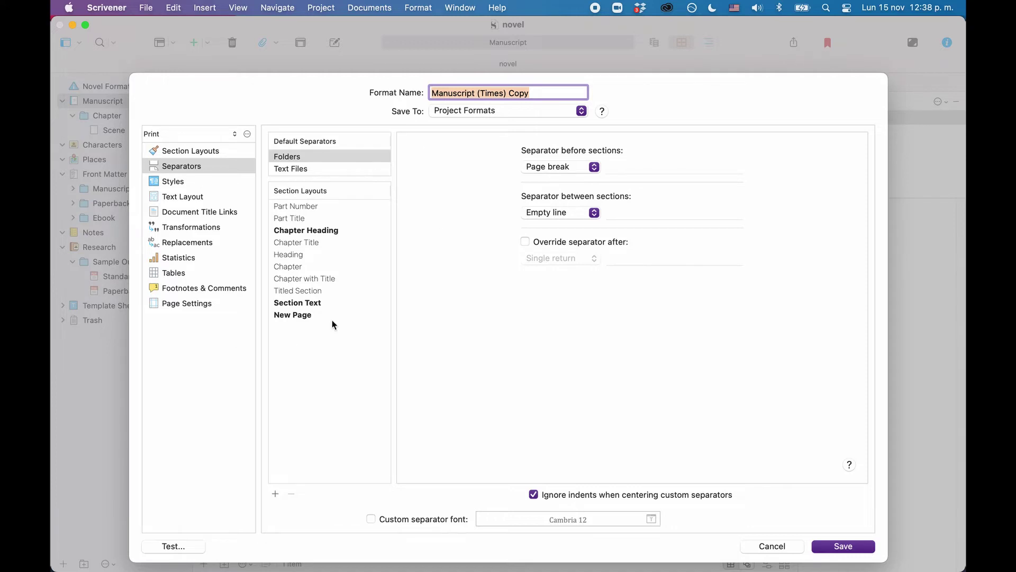
# Step: Show the copy's Separators pane and compare the Text Files and Folders default separators
pyautogui.click(173, 167)
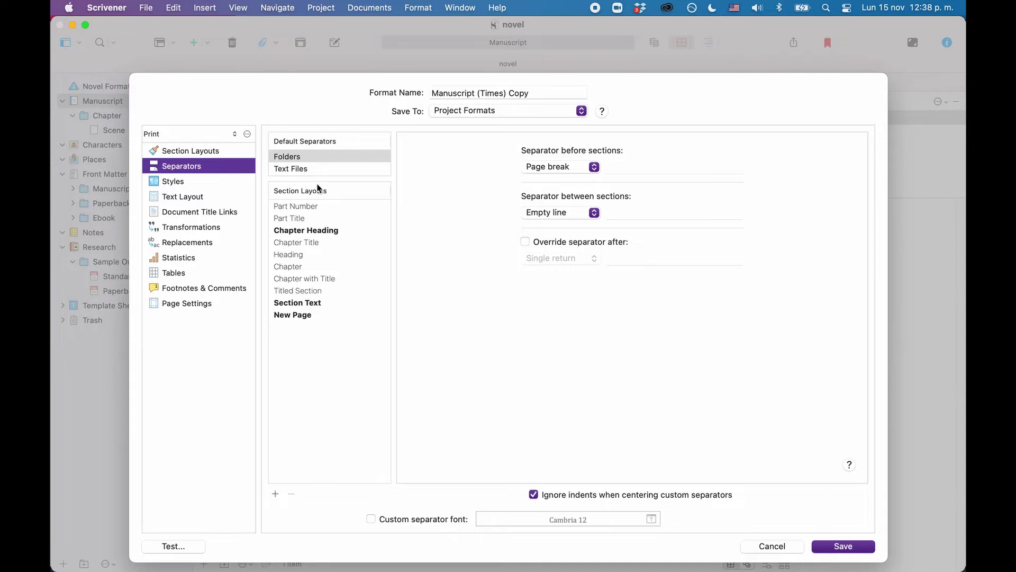
pyautogui.click(327, 159)
pyautogui.click(323, 167)
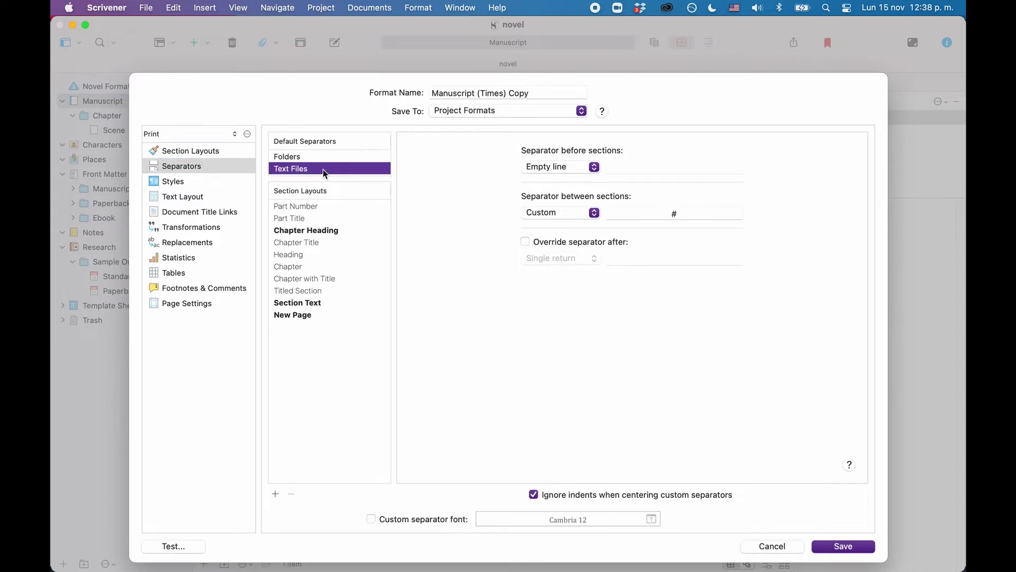
pyautogui.click(325, 157)
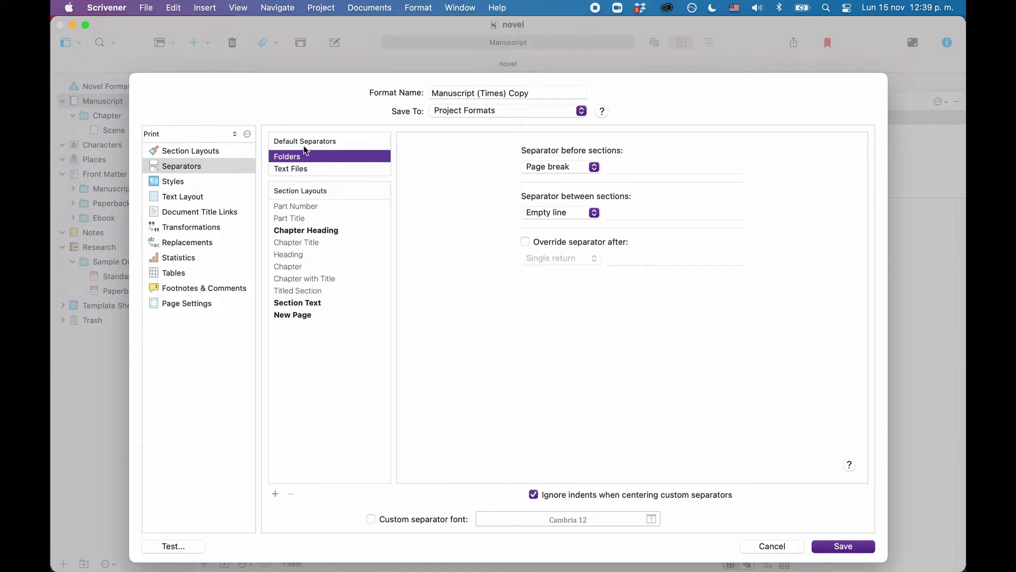
# Step: Select the Part Number layout and toggle 'Use default separators' on, then off again
pyautogui.click(313, 210)
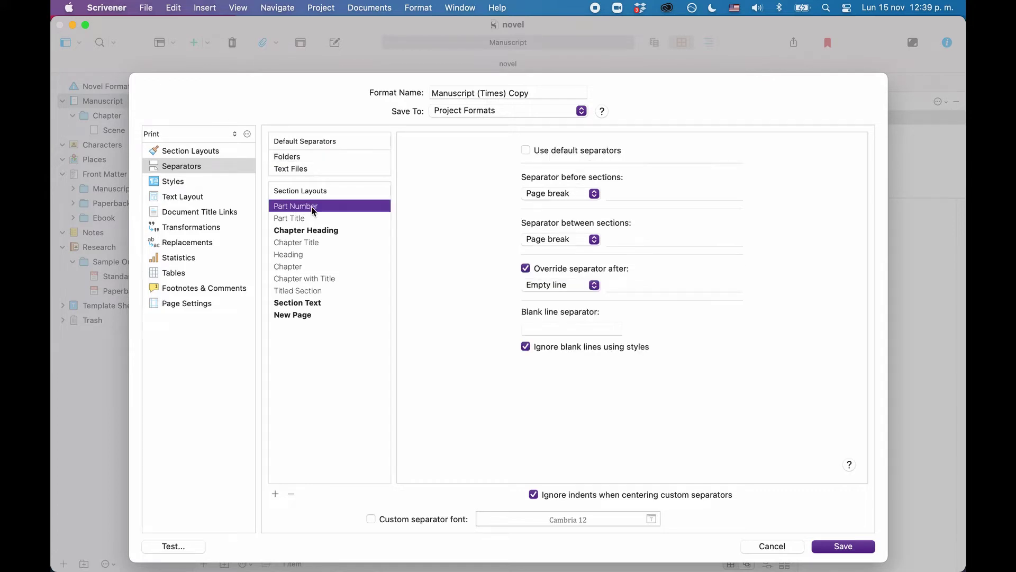
pyautogui.click(527, 151)
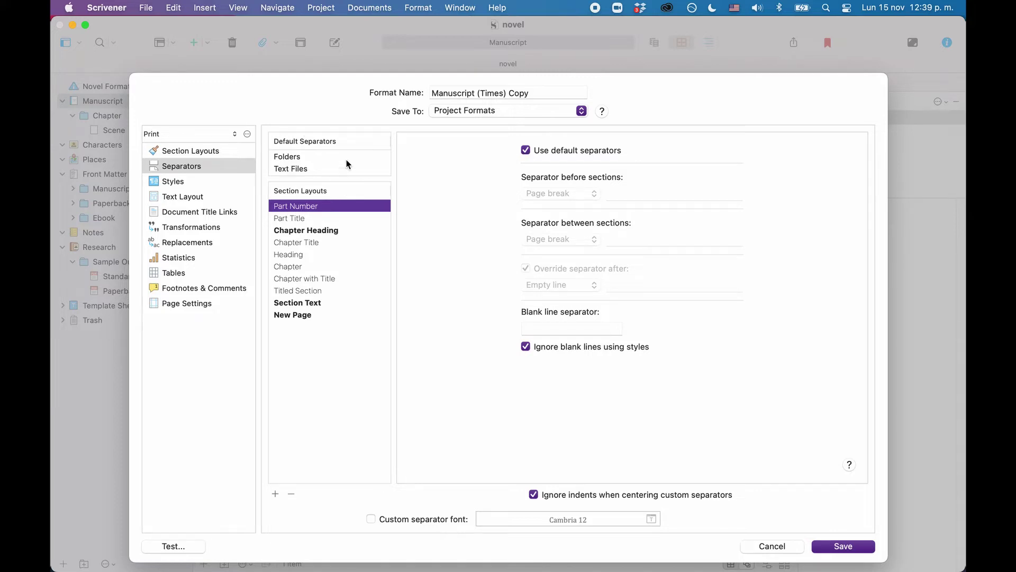
pyautogui.click(526, 152)
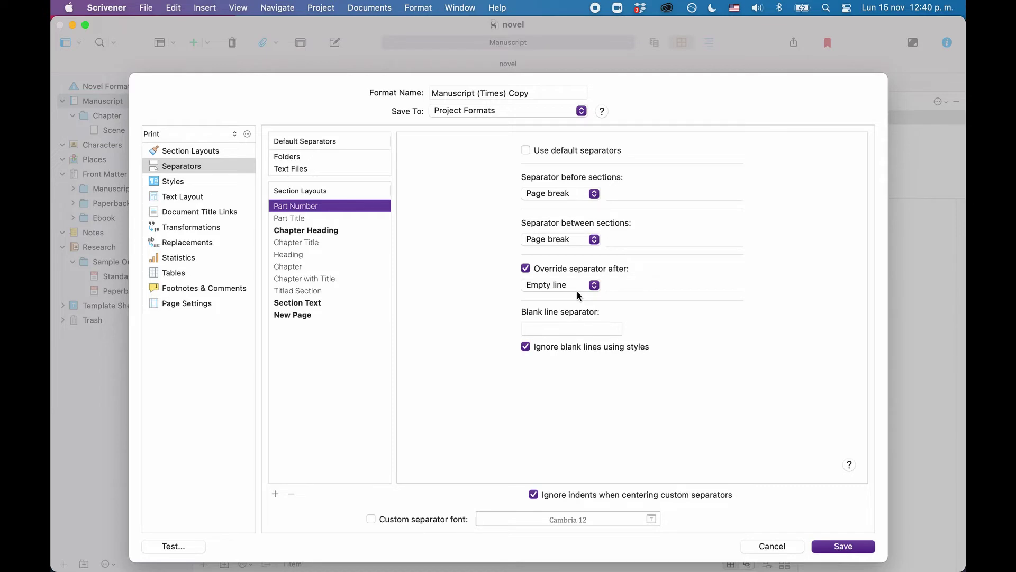
# Step: Switch to the Scrivener User Manual PDF at page 634 on custom separators
pyautogui.press('super+Tab')
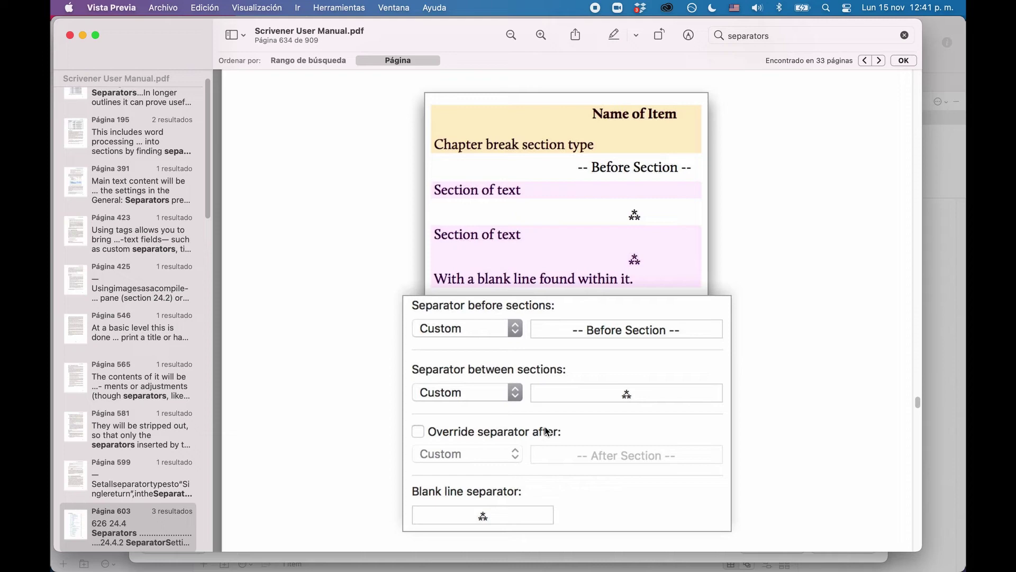
# Step: Read Figure 24.10 on overriding the after-section separator, then return to Scrivener
pyautogui.scroll(-5, 593, 434)
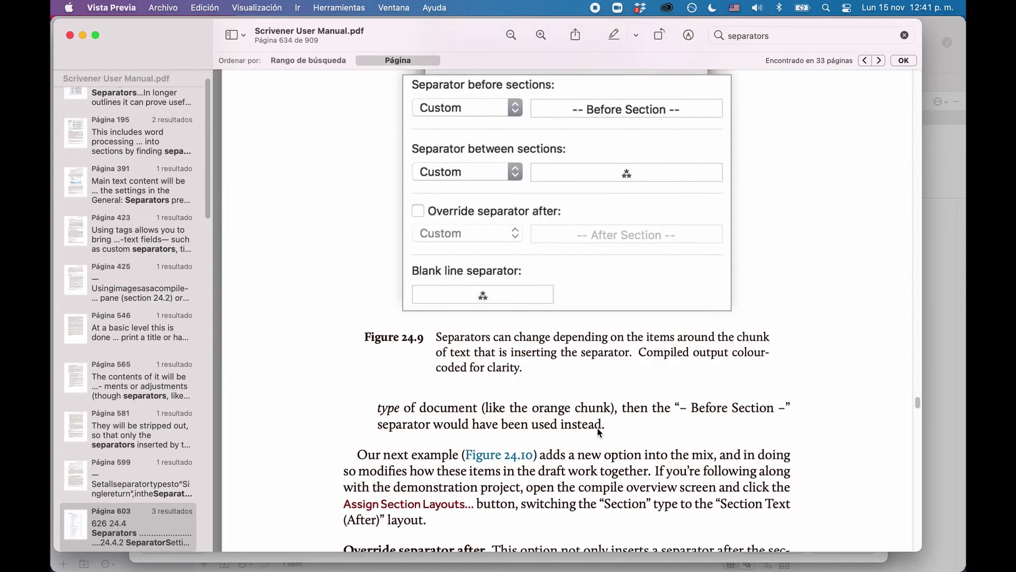
pyautogui.scroll(-3, 596, 433)
pyautogui.scroll(-5, 597, 432)
pyautogui.scroll(-5, 597, 428)
pyautogui.scroll(-4, 597, 427)
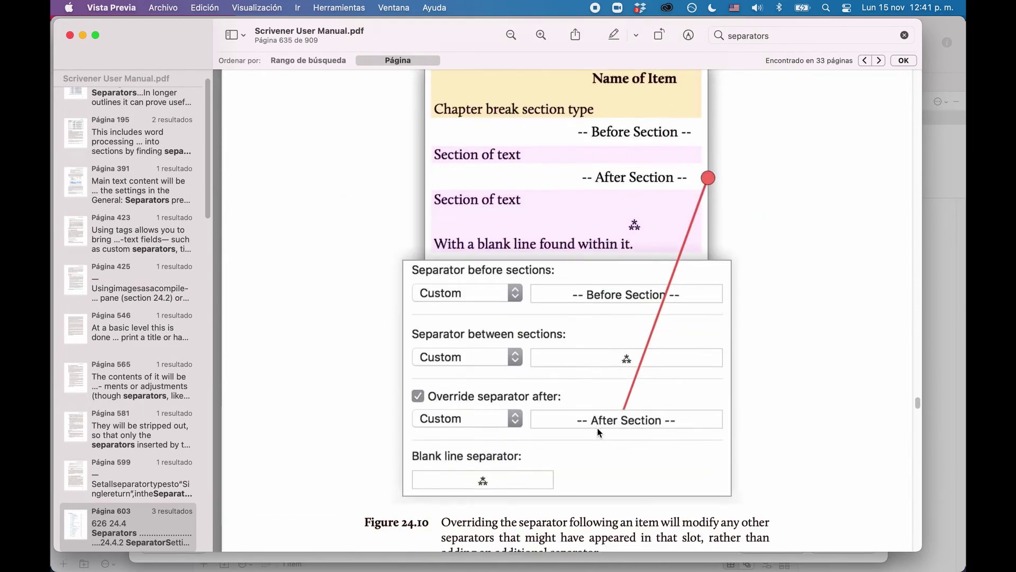
pyautogui.scroll(2, 597, 427)
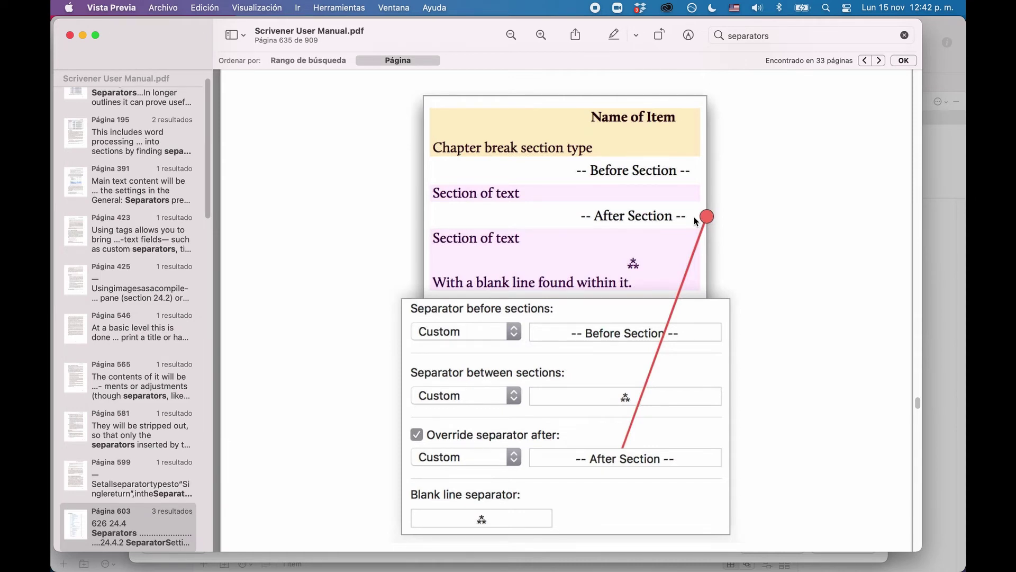
pyautogui.press('super+Tab')
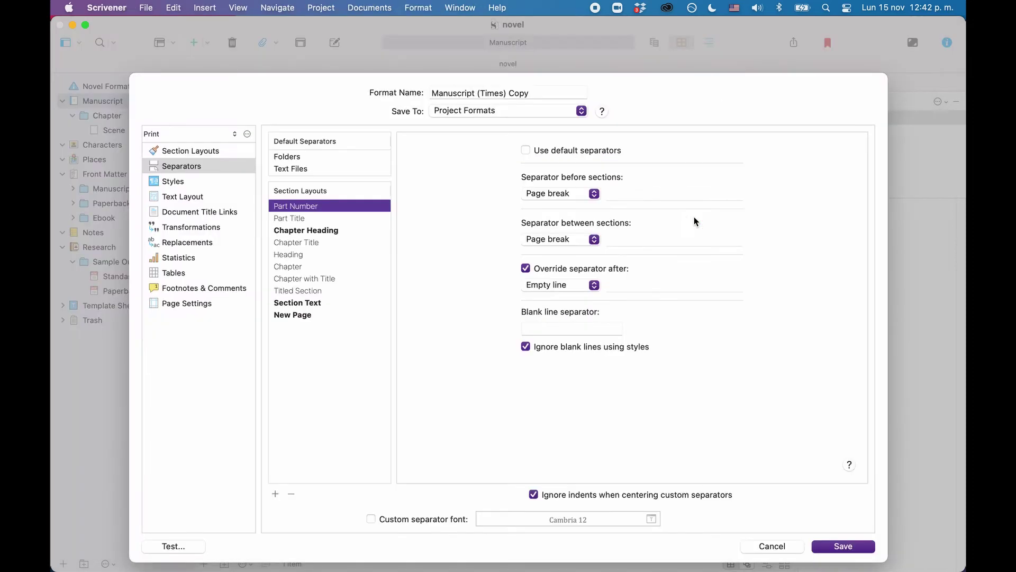
# Step: Set Part Number's separator before sections to Custom with the text 'add separator'
pyautogui.click(595, 194)
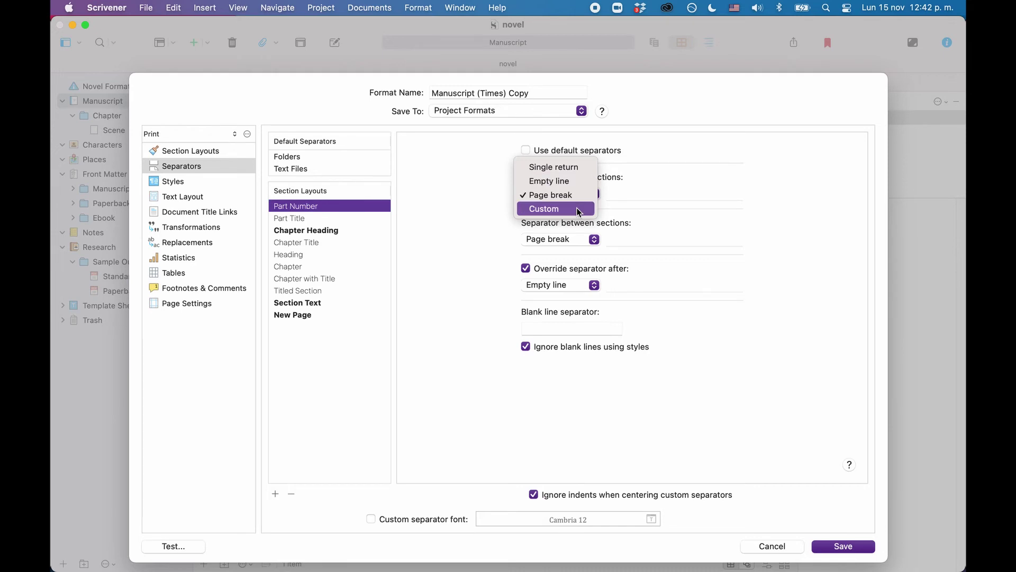
pyautogui.click(578, 210)
pyautogui.click(666, 194)
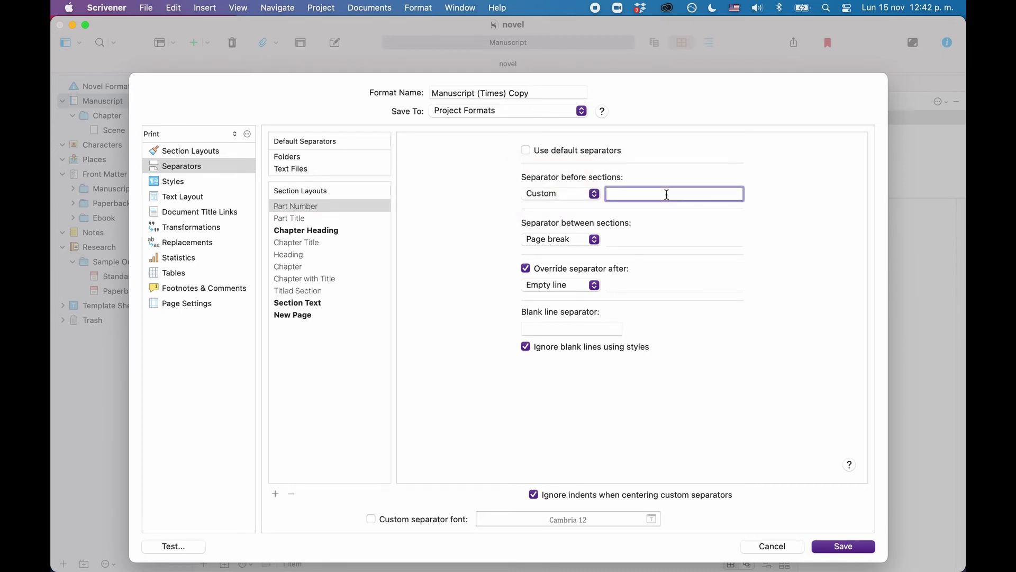
pyautogui.write('add separ')
pyautogui.write('ator')
pyautogui.tripleClick(625, 191)
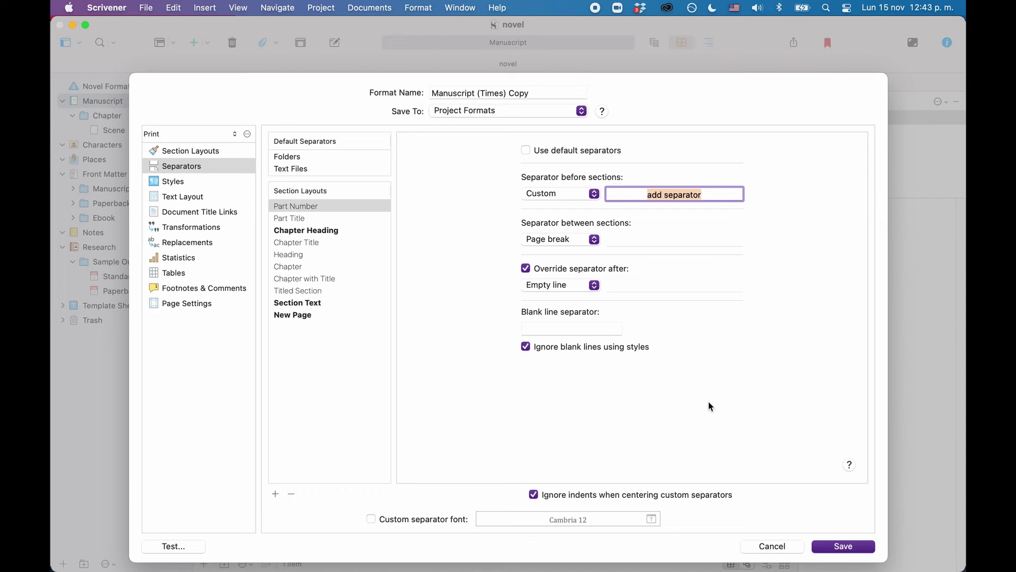
# Step: Change Part Number's separator before sections from Custom back to Page break
pyautogui.click(595, 193)
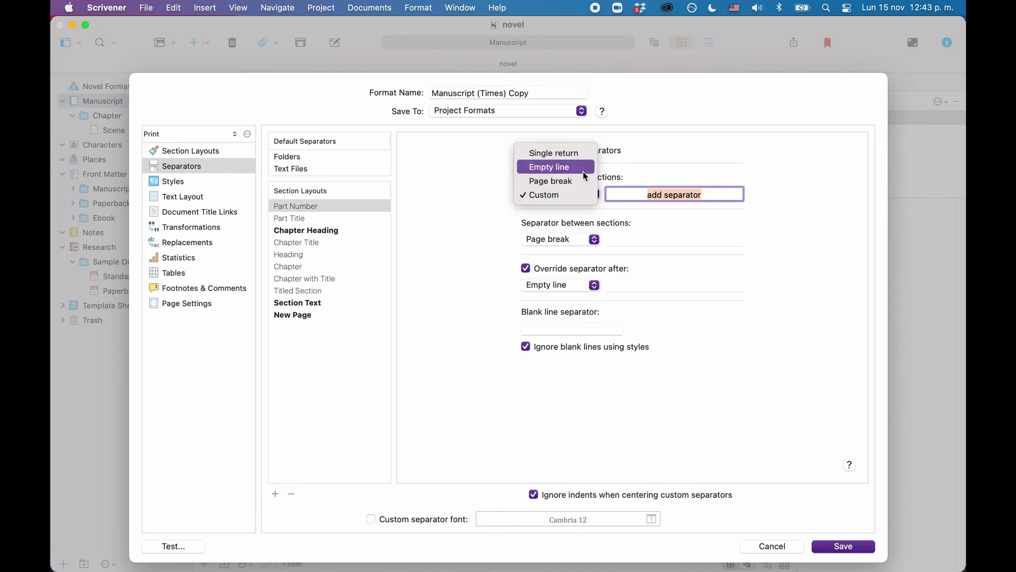
pyautogui.click(582, 181)
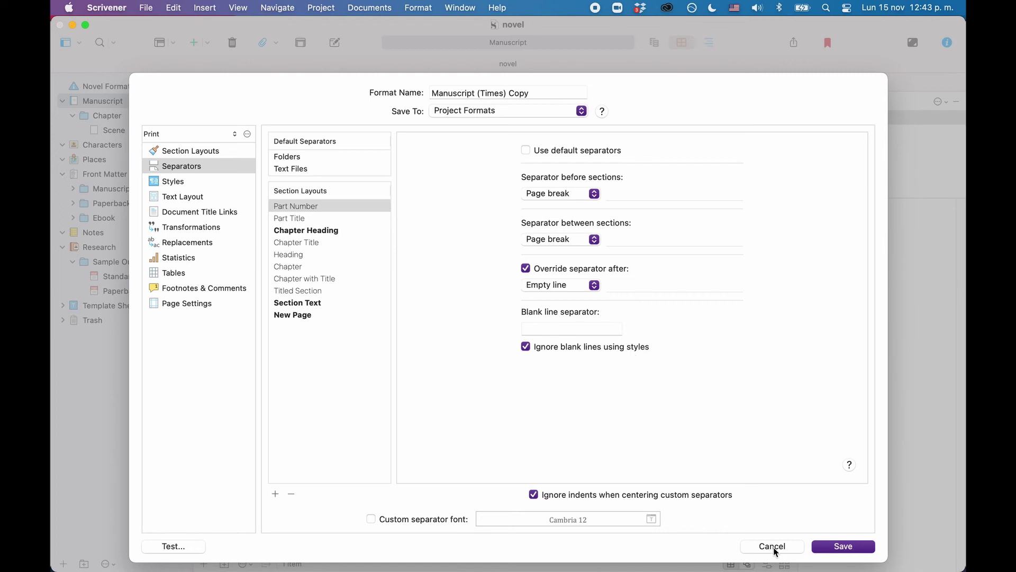
# Step: Set Part Number to a single return before sections and an empty line between sections
pyautogui.click(594, 194)
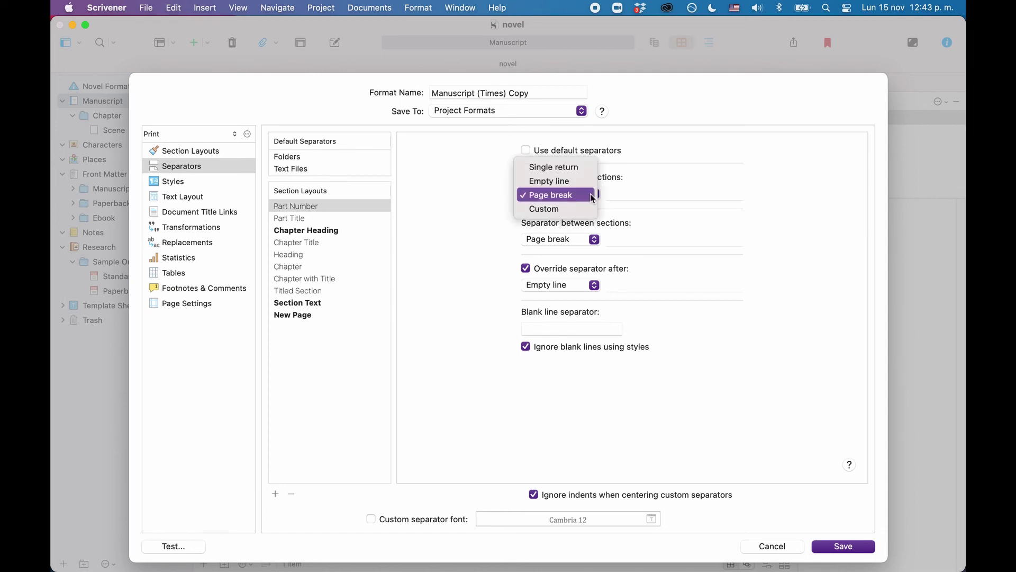
pyautogui.click(584, 168)
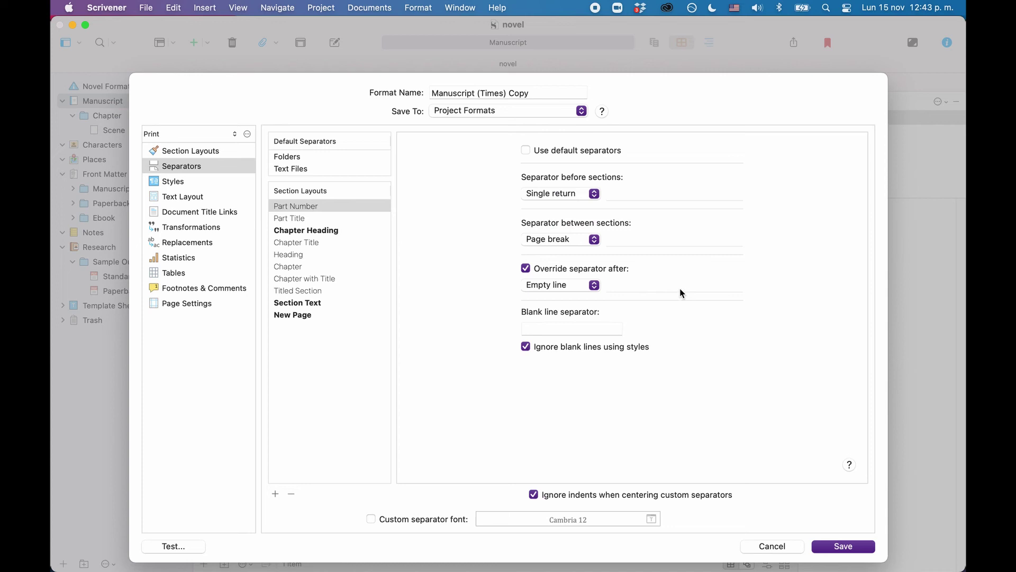
pyautogui.click(595, 241)
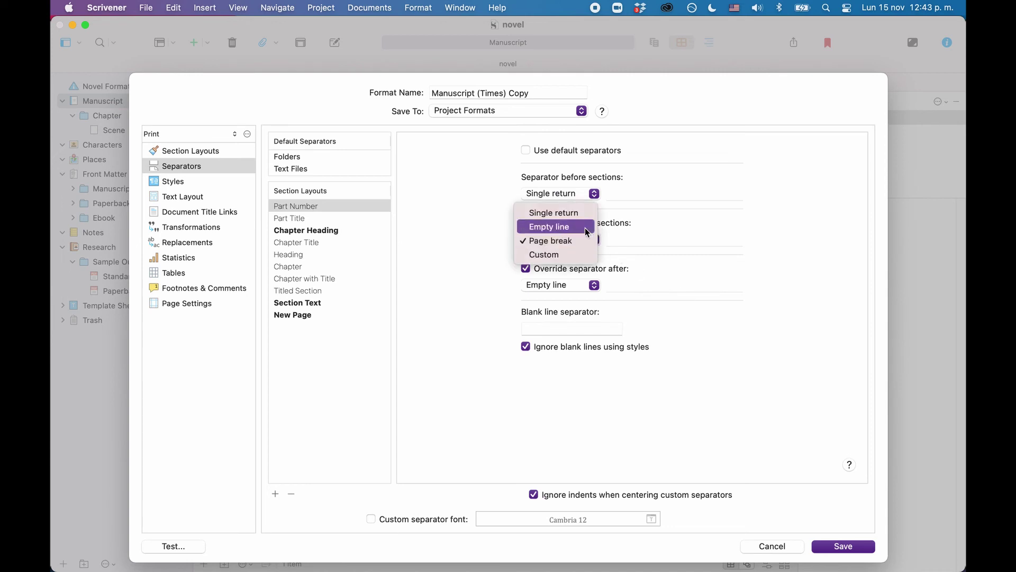
pyautogui.click(587, 232)
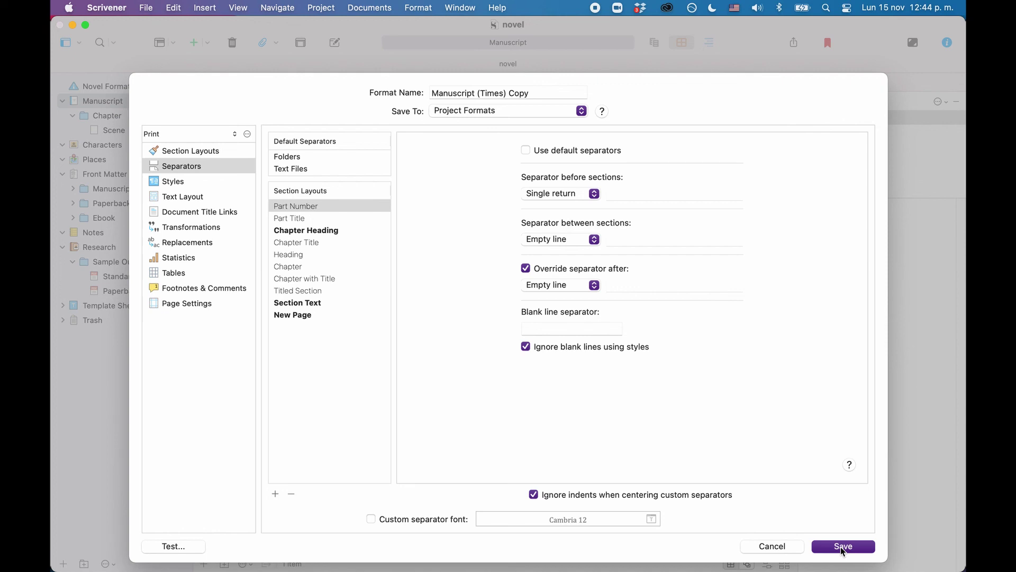
# Step: Save the copied format and enable 'Remove trailing whitespace from documents'
pyautogui.click(843, 551)
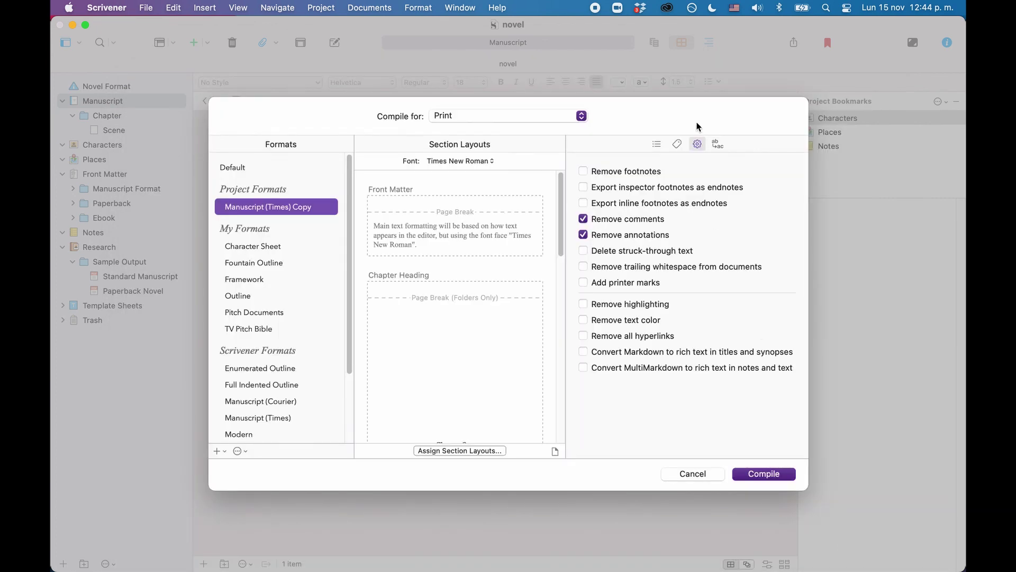
pyautogui.click(657, 144)
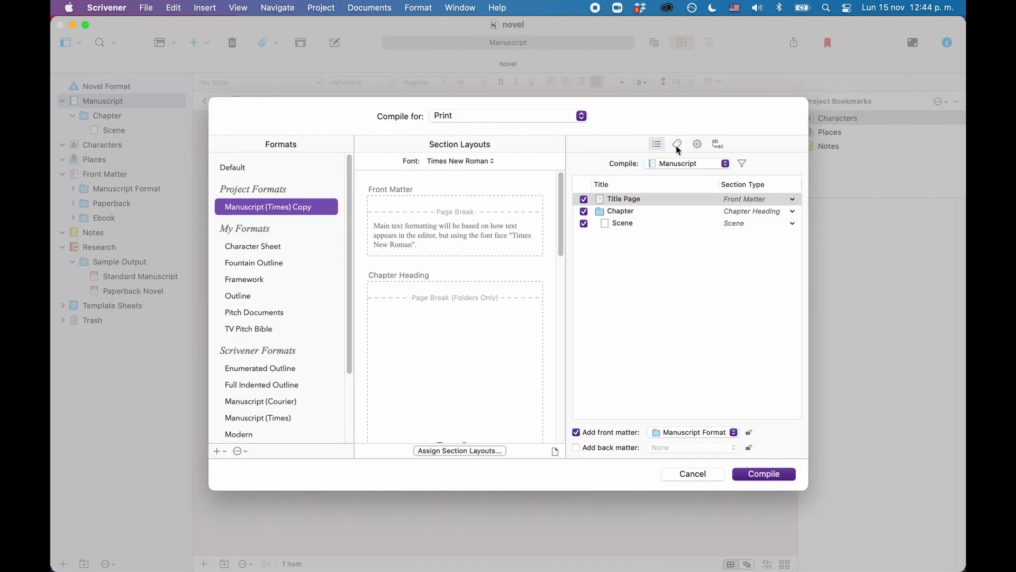
pyautogui.click(697, 145)
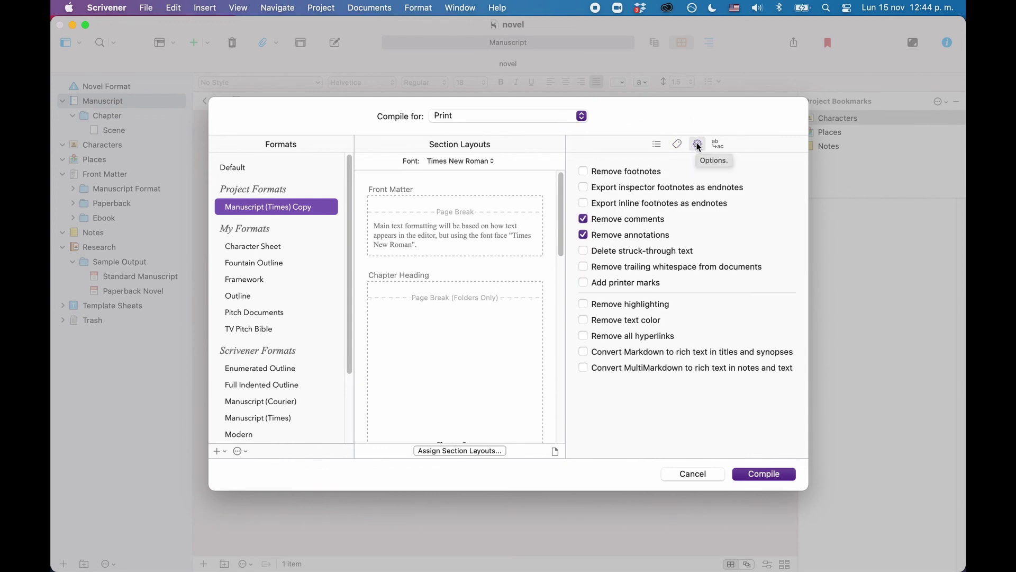
pyautogui.click(584, 267)
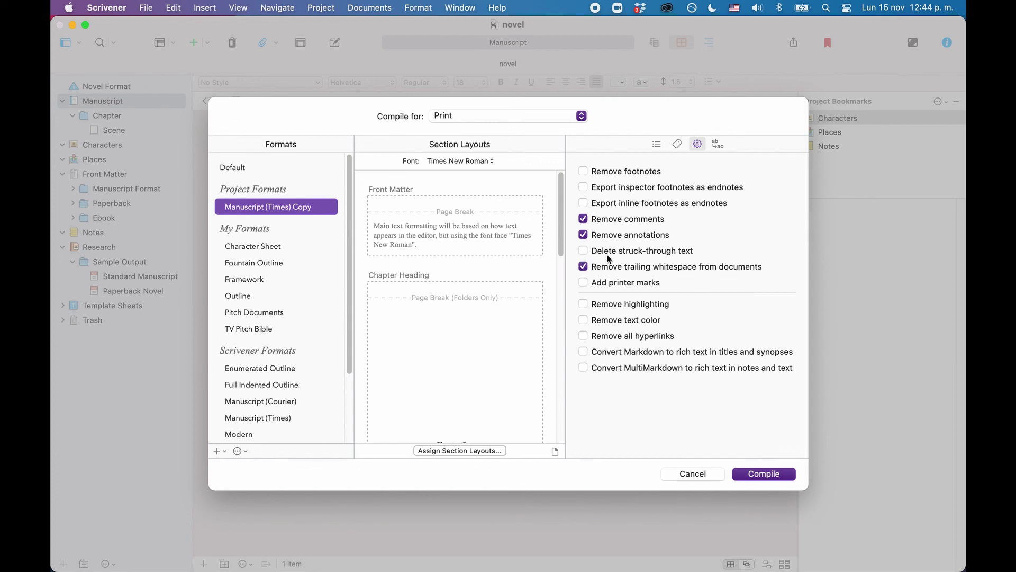